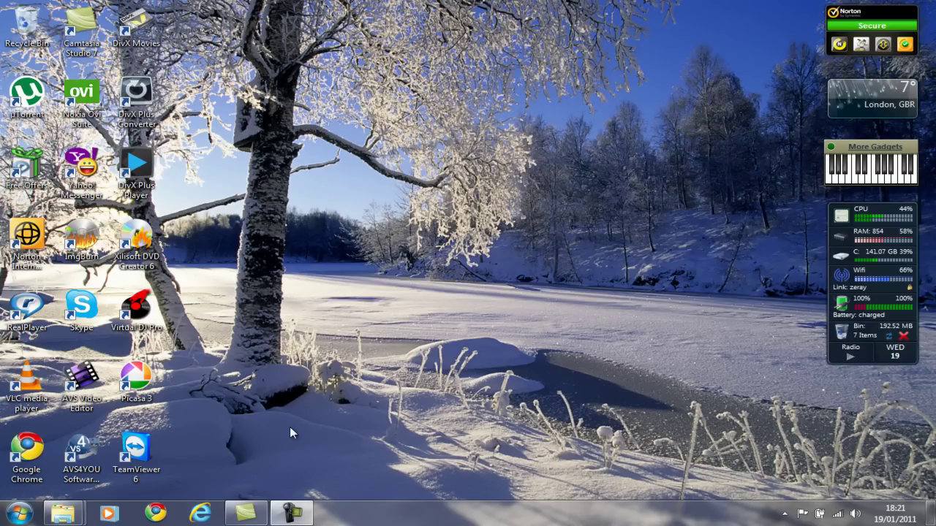
# - Open Programs and Features from Control Panel and scroll to the Microsoft Office entries
pyautogui.click(28, 512)
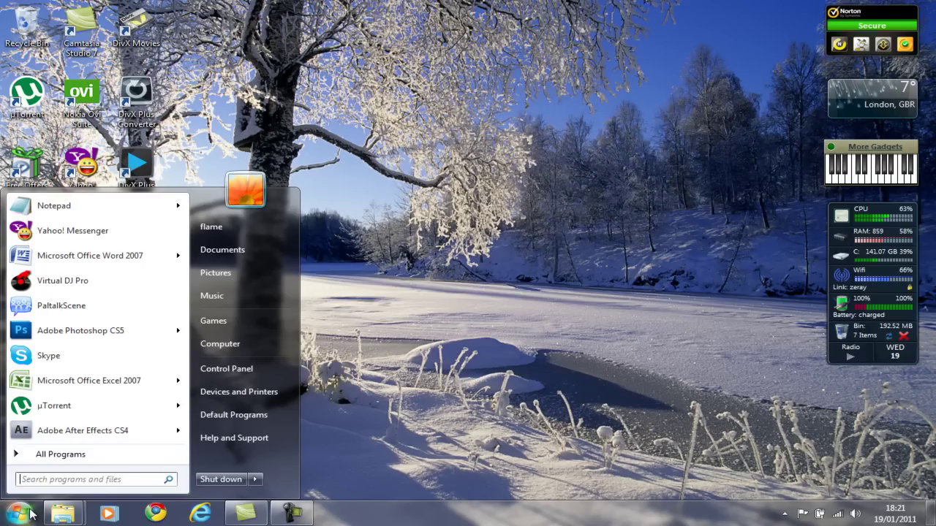
pyautogui.click(246, 369)
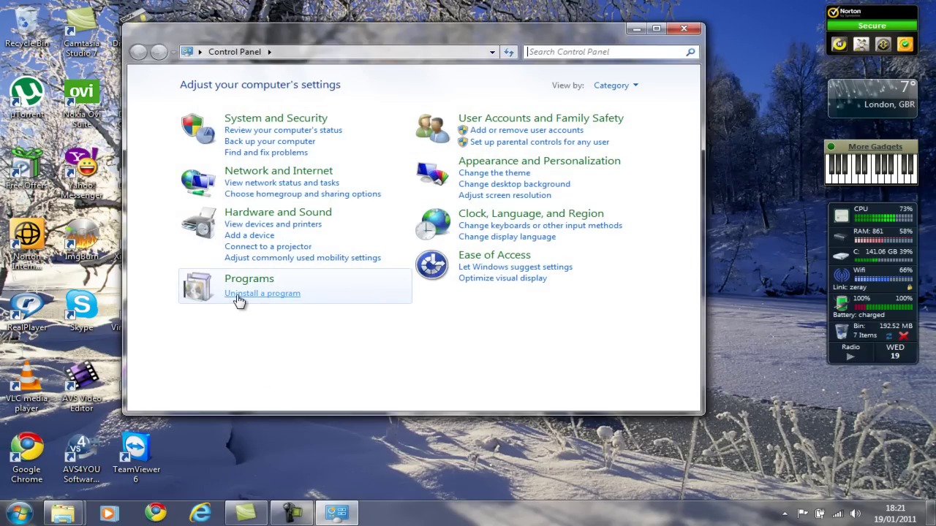
pyautogui.click(271, 295)
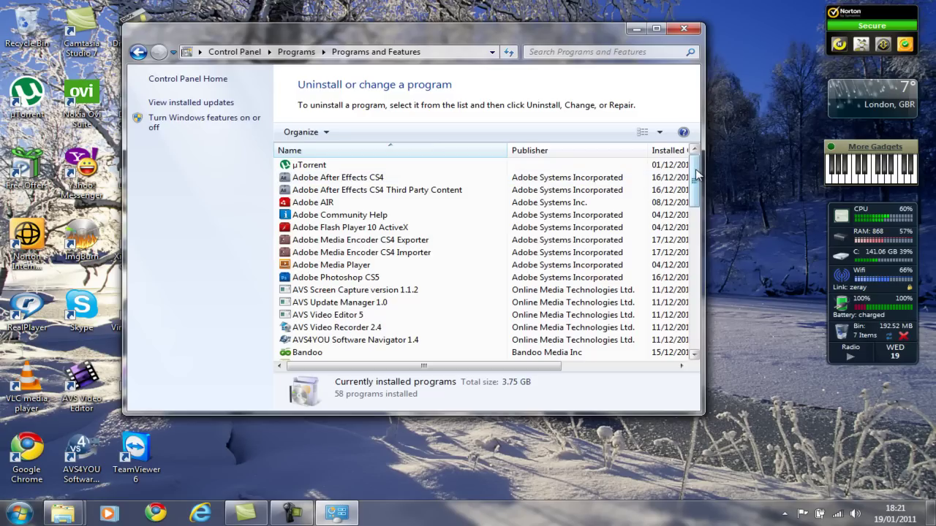
pyautogui.moveTo(696, 173); pyautogui.dragTo(695, 212)
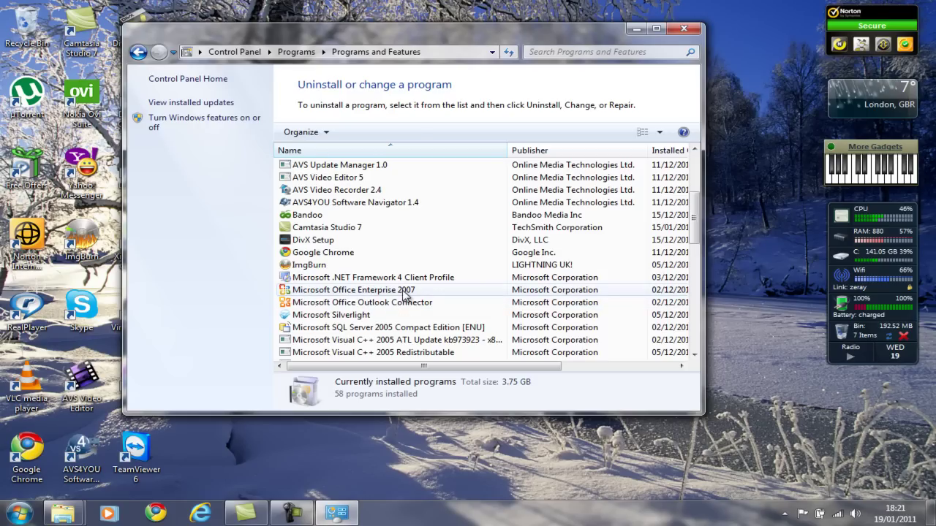
# - Select Microsoft Office Enterprise 2007 and start its uninstall
pyautogui.click(412, 292)
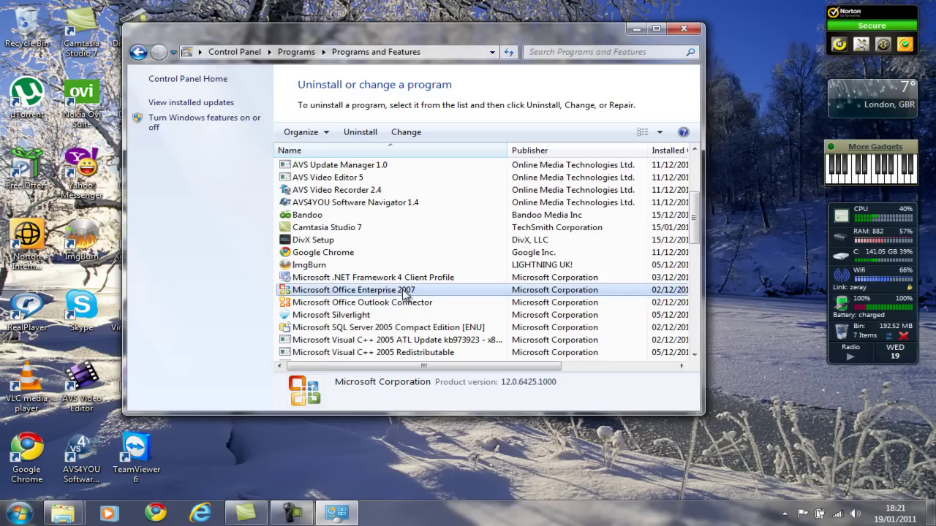
pyautogui.click(358, 132)
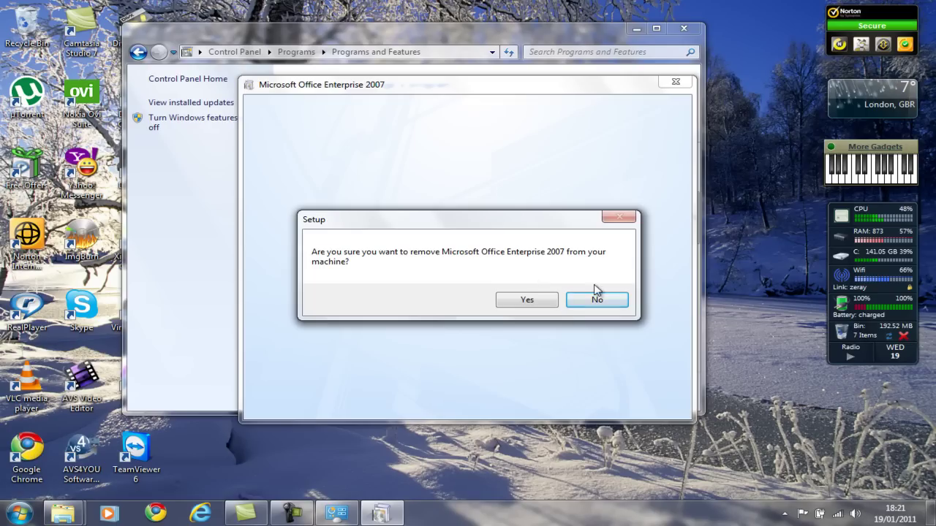
# - Confirm removal of Microsoft Office Enterprise 2007 and let the uninstall complete
pyautogui.click(525, 301)
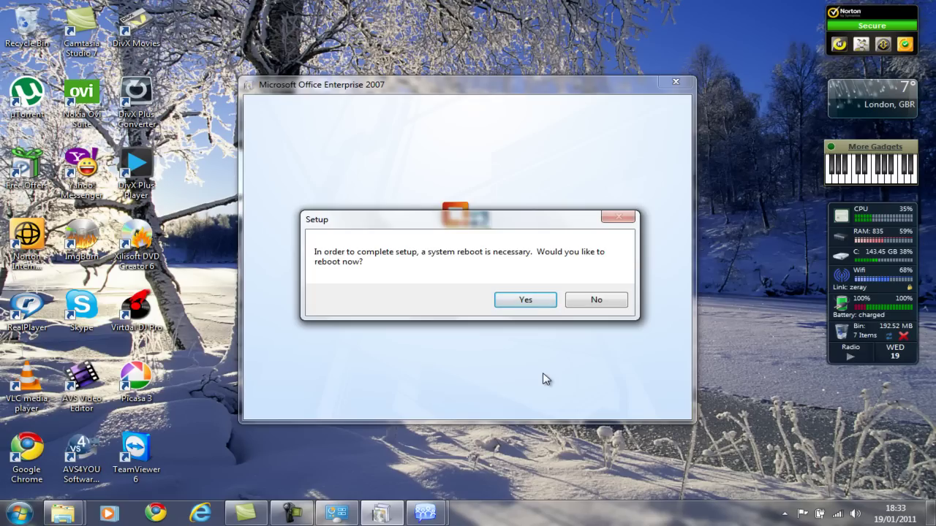
# - Accept the reboot prompt so the computer restarts to finish Office setup
pyautogui.press('Return')
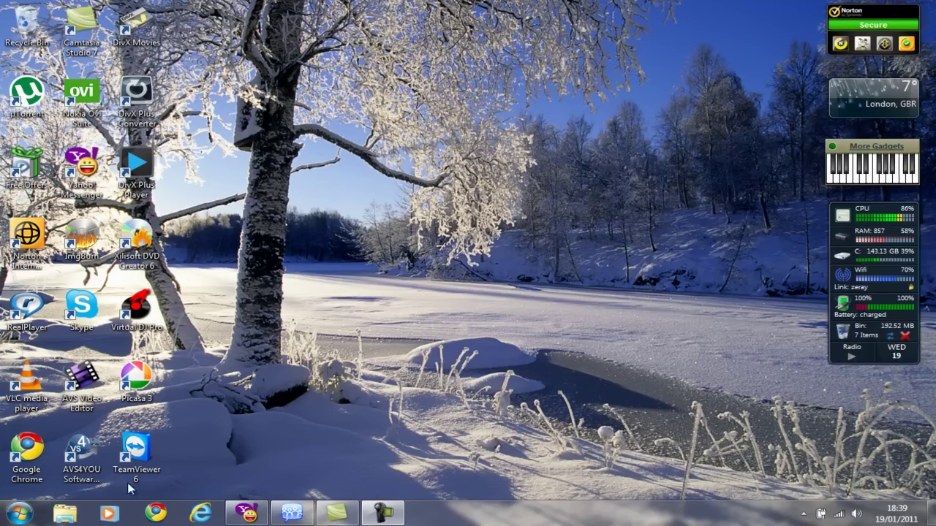
# - Search the Start menu for 'microsoft word', then 'microsoft', confirming Word is gone
pyautogui.press('super')
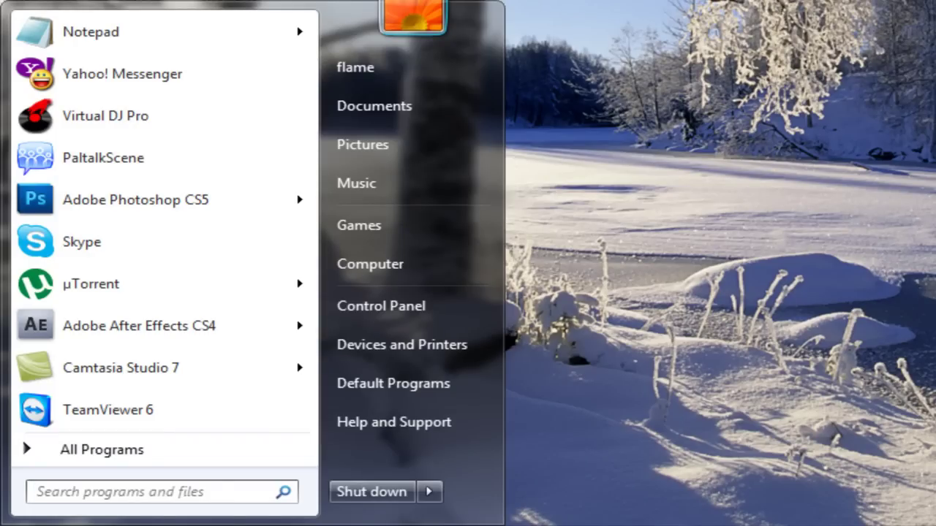
pyautogui.write('micrt')
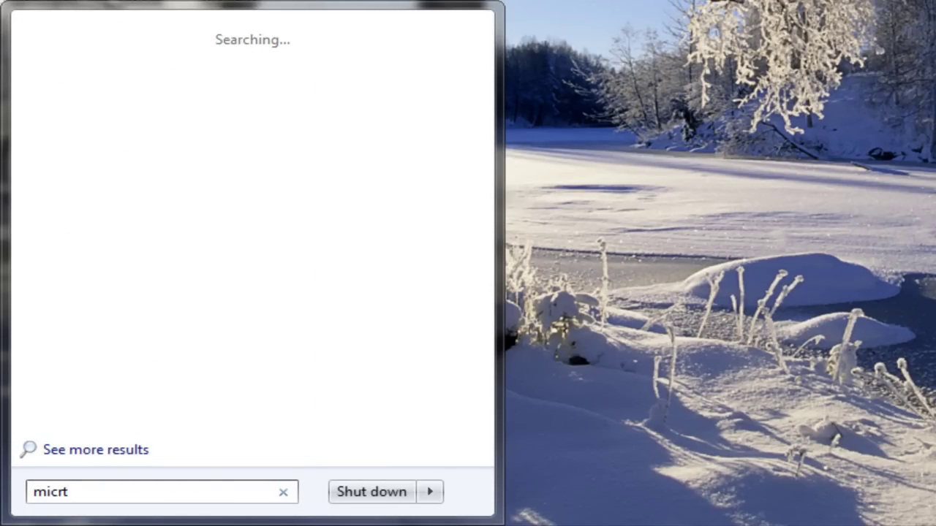
pyautogui.press('BackSpace')
pyautogui.write('o')
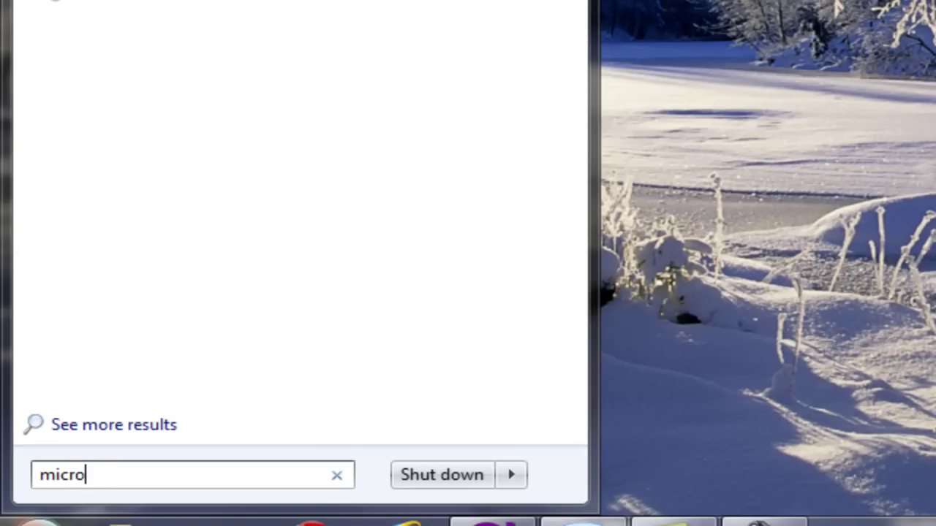
pyautogui.write('soft')
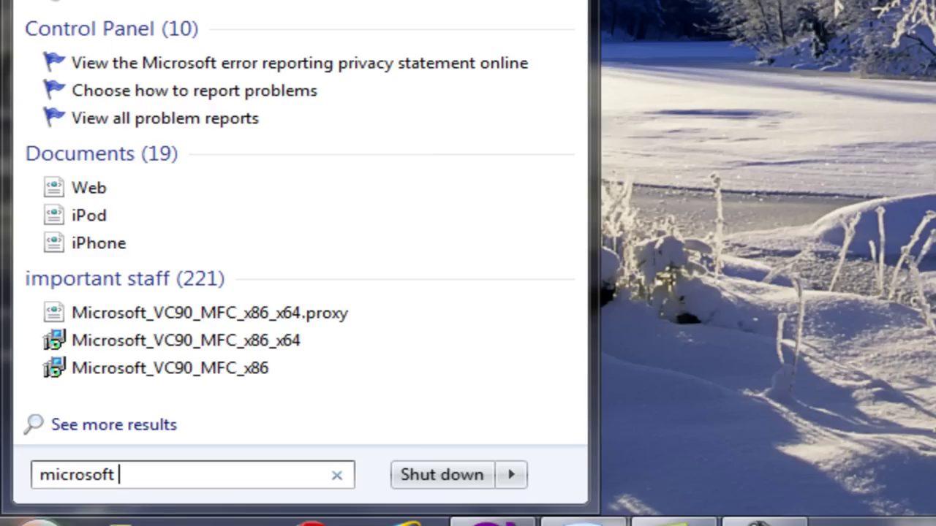
pyautogui.write(' word')
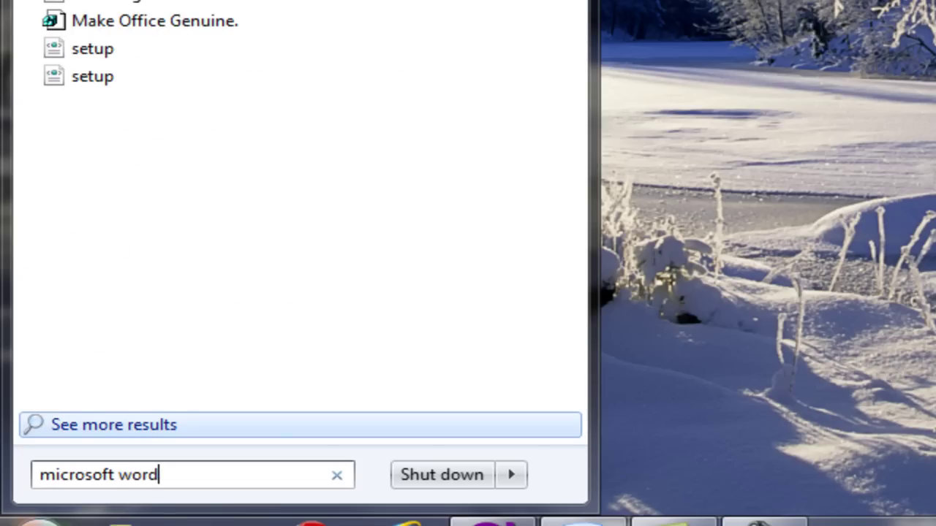
pyautogui.press('BackSpace')
pyautogui.press('BackSpace')
pyautogui.press('BackSpace')
pyautogui.press('BackSpace')
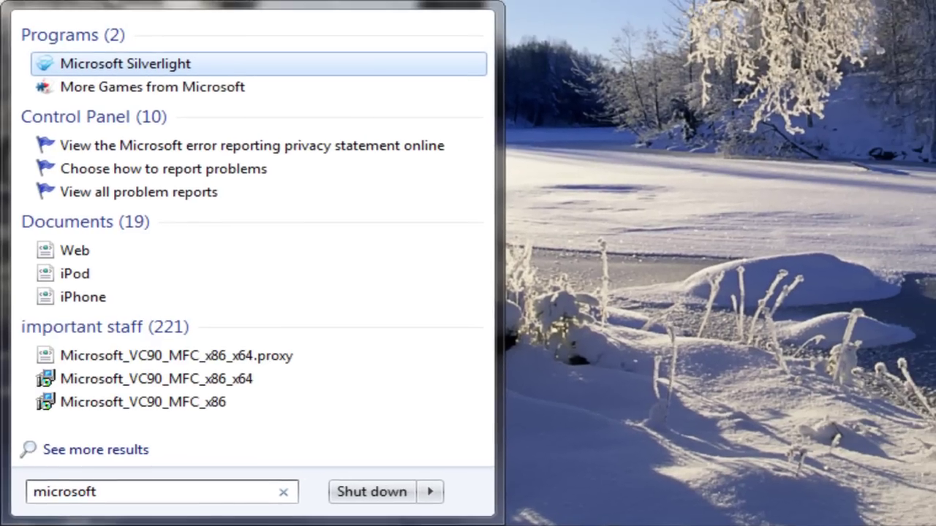